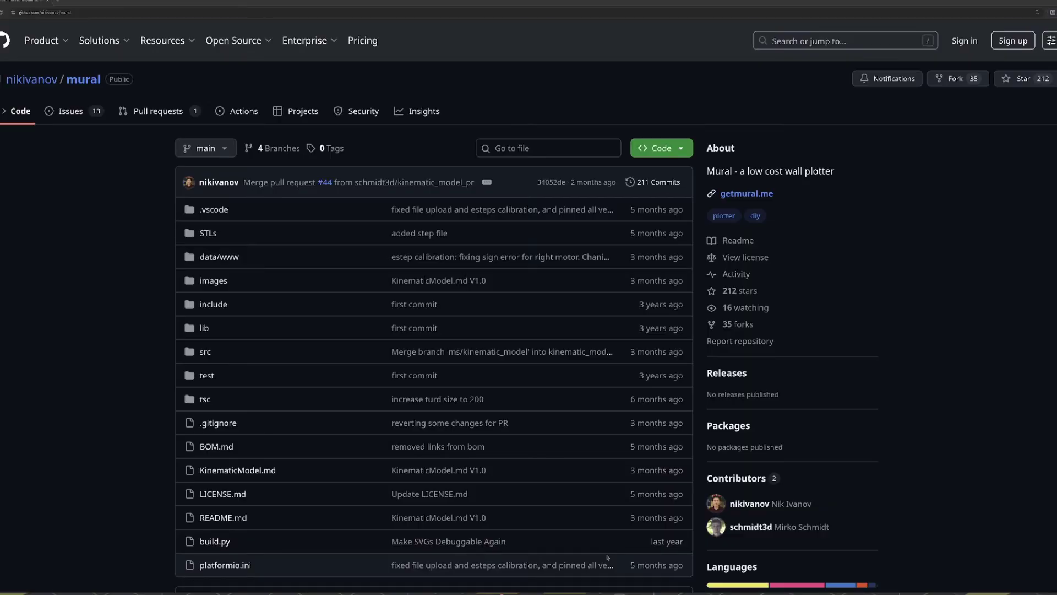
Open the repository's issues list and read issue #31 about connecting enable pins
click(65, 106)
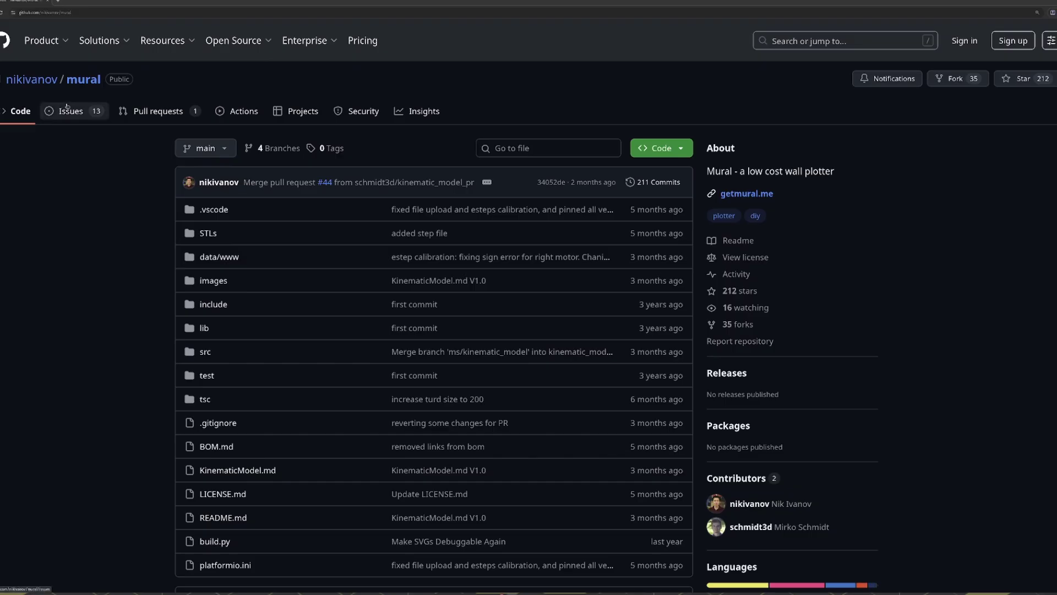
scroll(335, 431, down, 3)
click(333, 459)
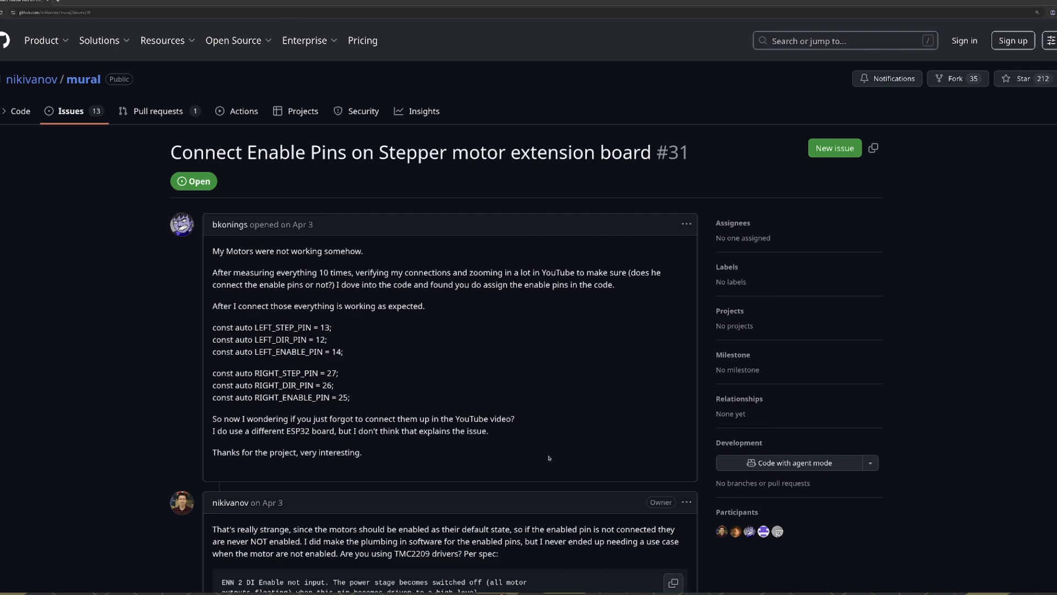
scroll(549, 457, down, 3)
scroll(548, 457, down, 3)
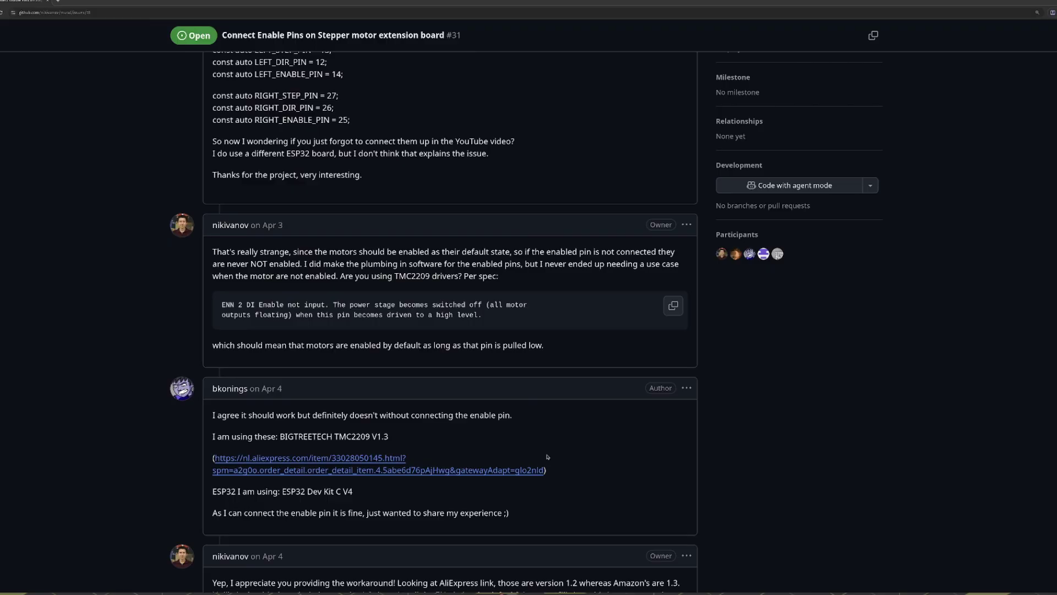
scroll(548, 456, down, 3)
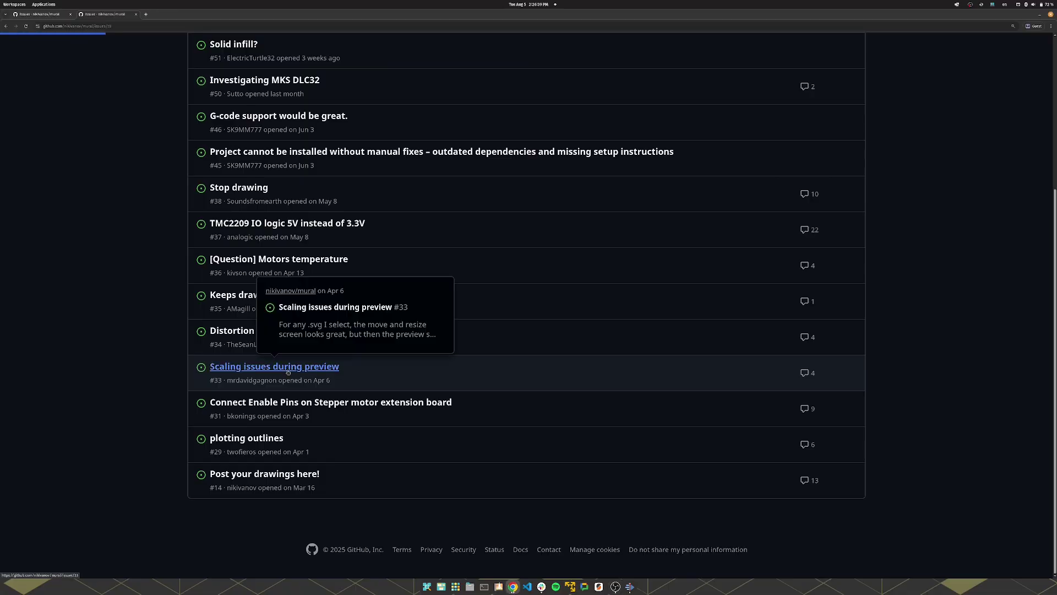
Finish reading issue #33, then open issue #36 '[Question] Motors temperature' from the issues list
scroll(186, 435, down, 18)
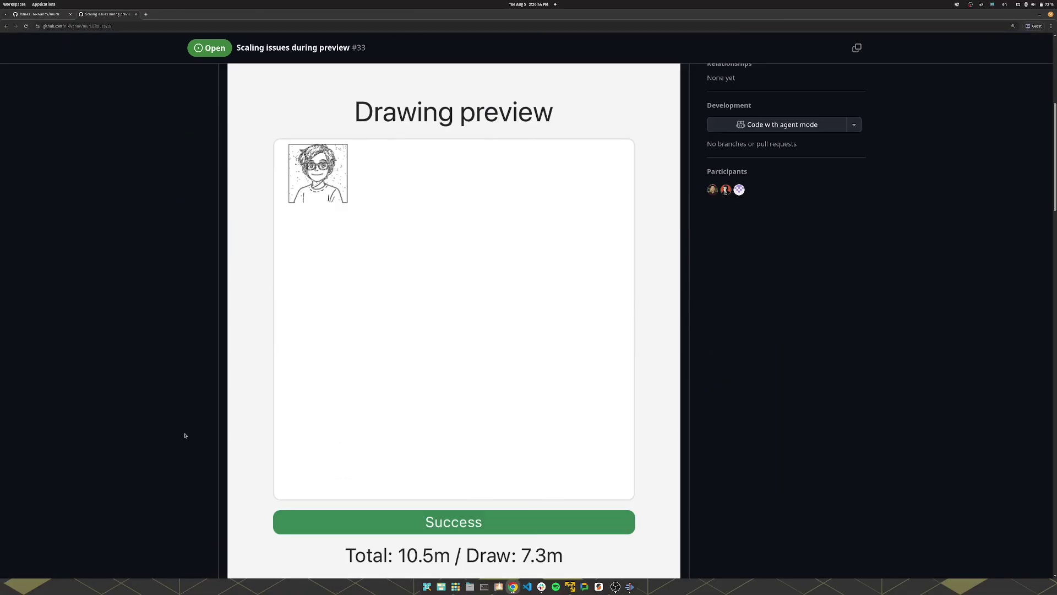
scroll(185, 435, down, 15)
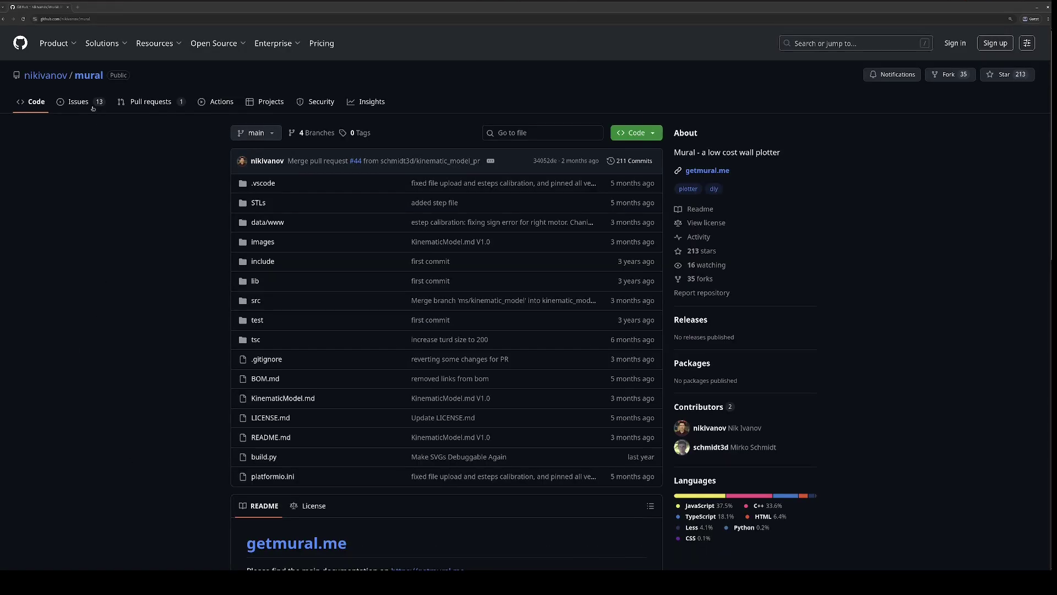
click(93, 108)
scroll(176, 313, down, 1)
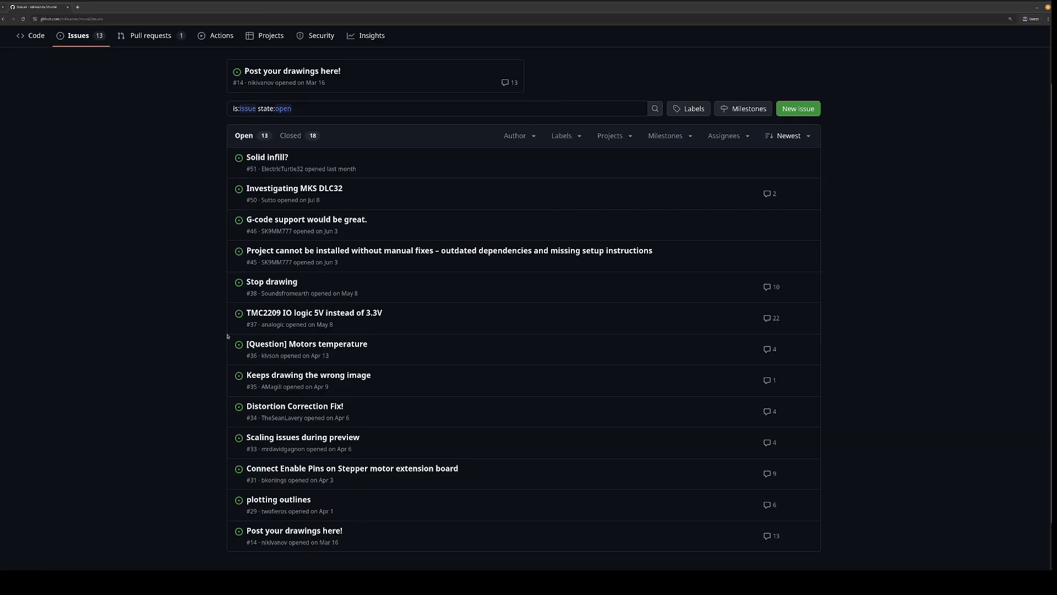
click(273, 344)
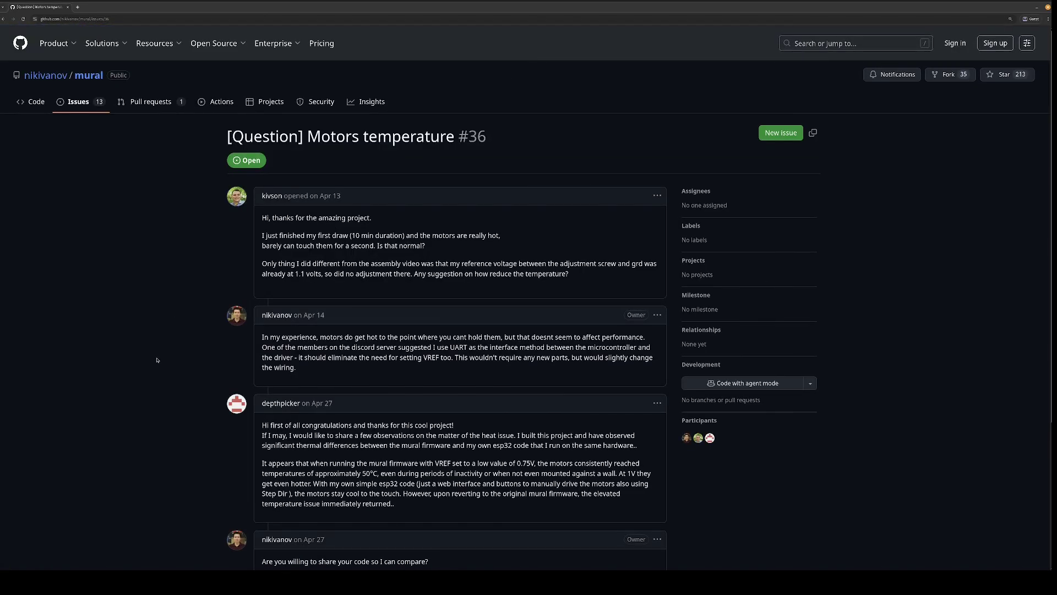
scroll(157, 360, down, 1)
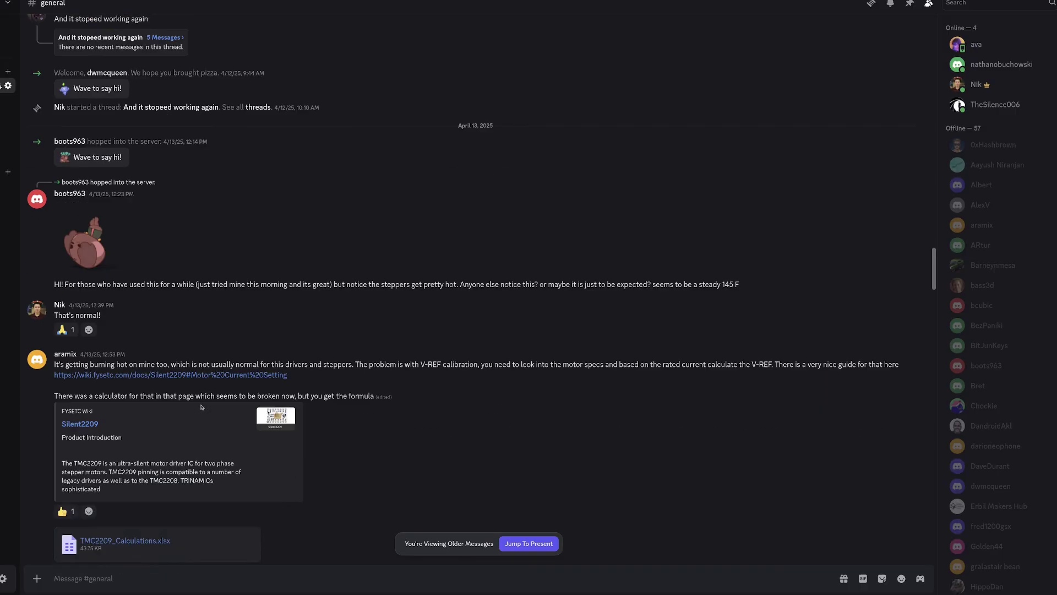
scroll(410, 398, down, 3)
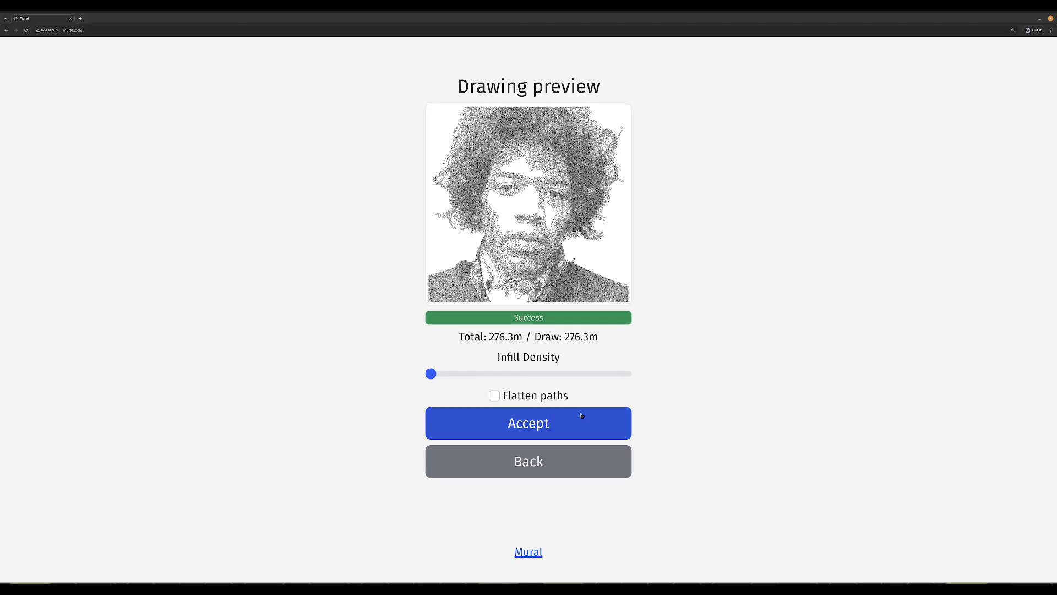
Accept the drawing preview and start uploading it to the Mural
click(581, 416)
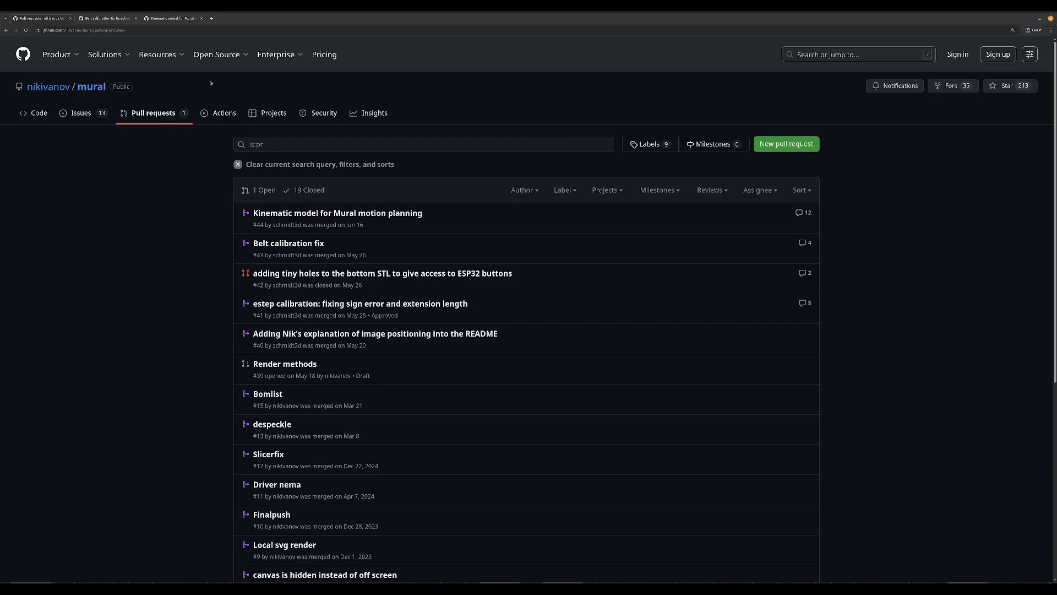
Review the Belt calibration fix PR #43 and the kinematic model PR #44
key(ctrl+Tab)
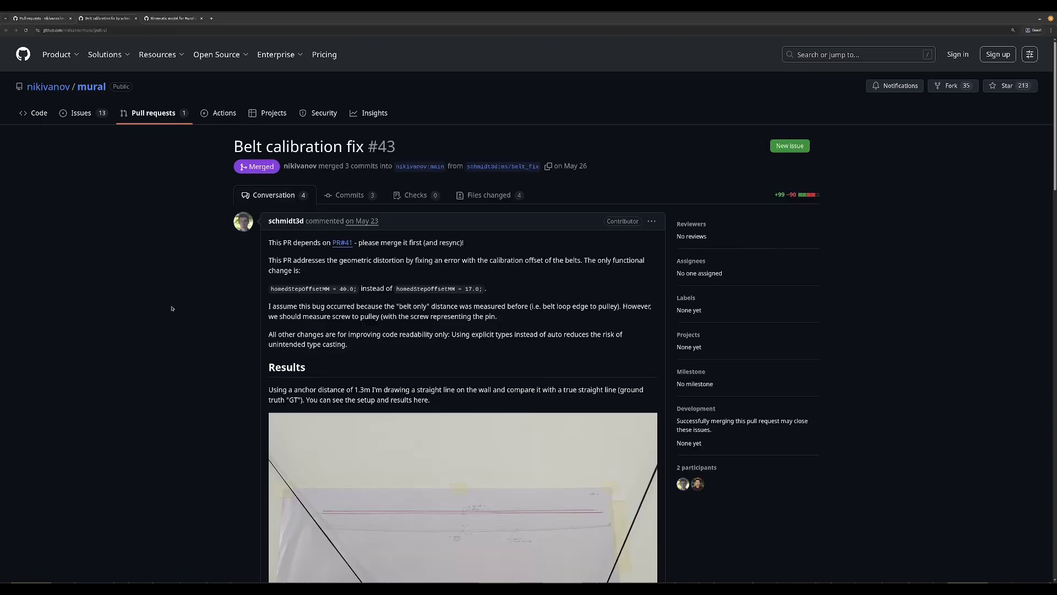
scroll(236, 307, down, 4)
scroll(173, 309, down, 6)
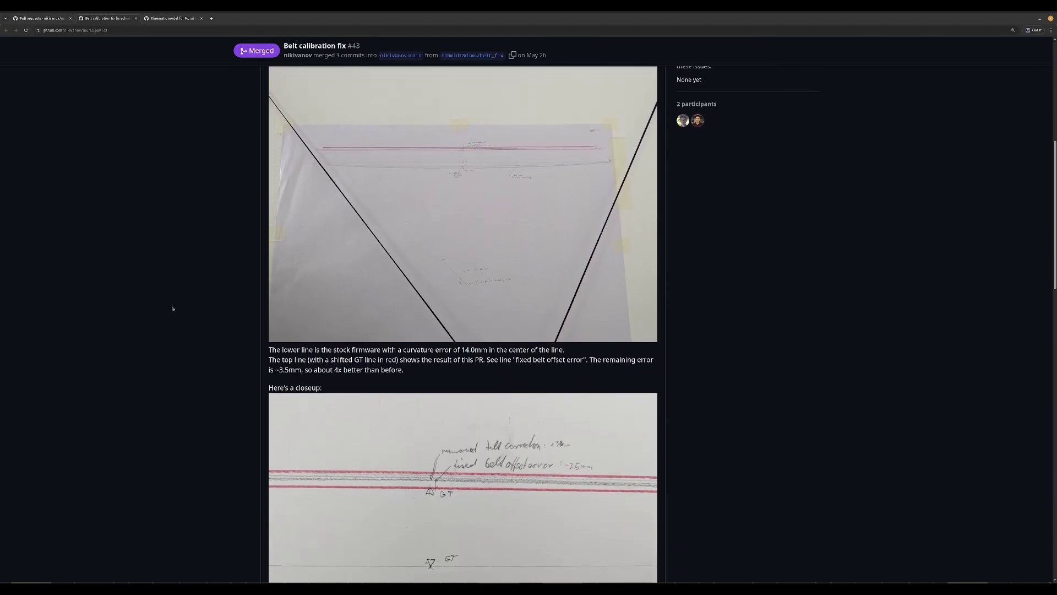
key(ctrl+Tab)
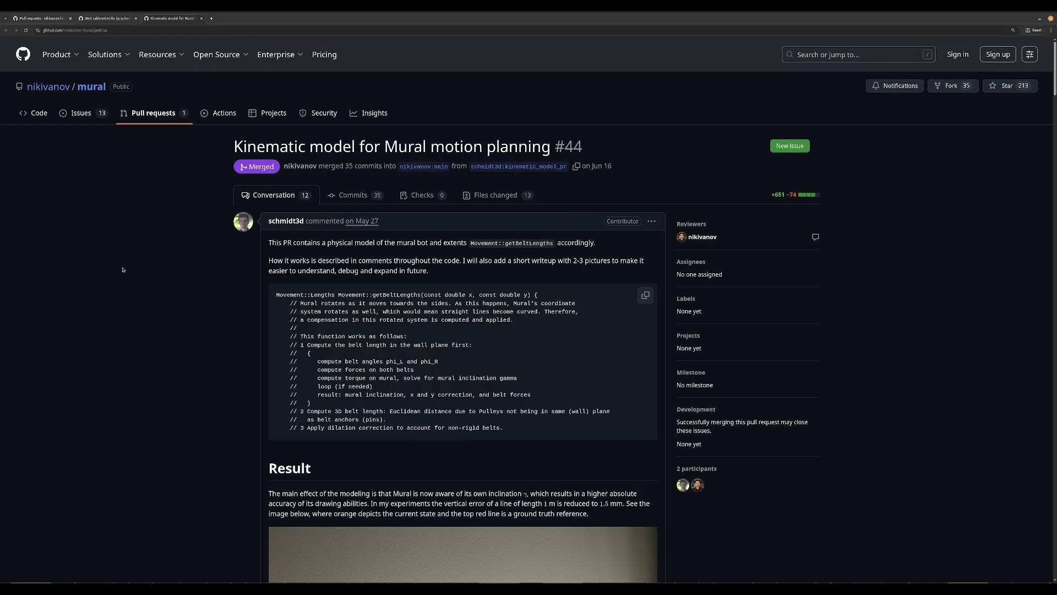
scroll(125, 270, down, 12)
scroll(125, 270, down, 12)
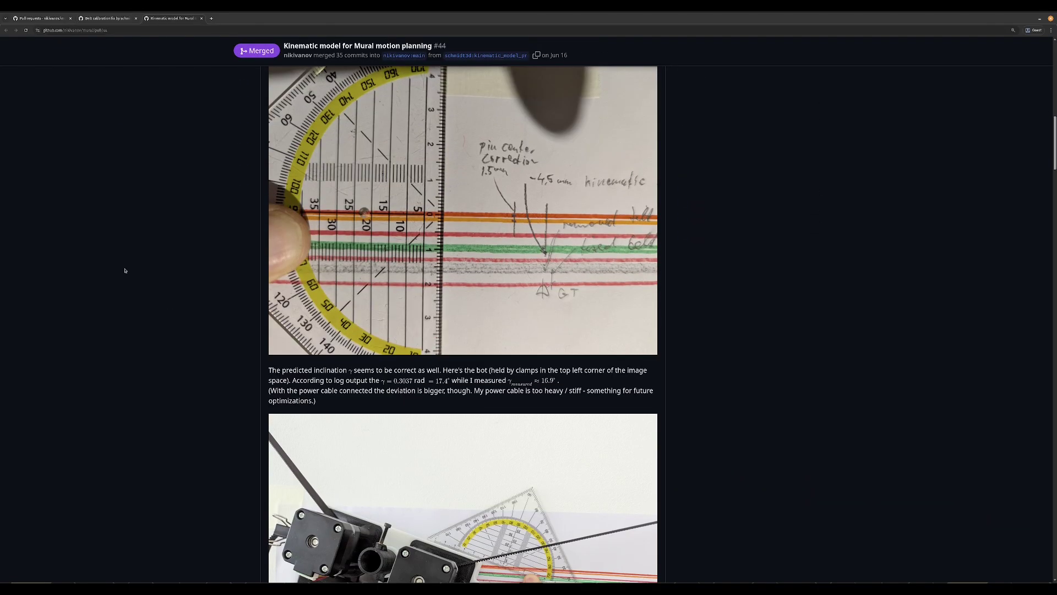
Read the KinematicModel.md document through to its end
click(279, 375)
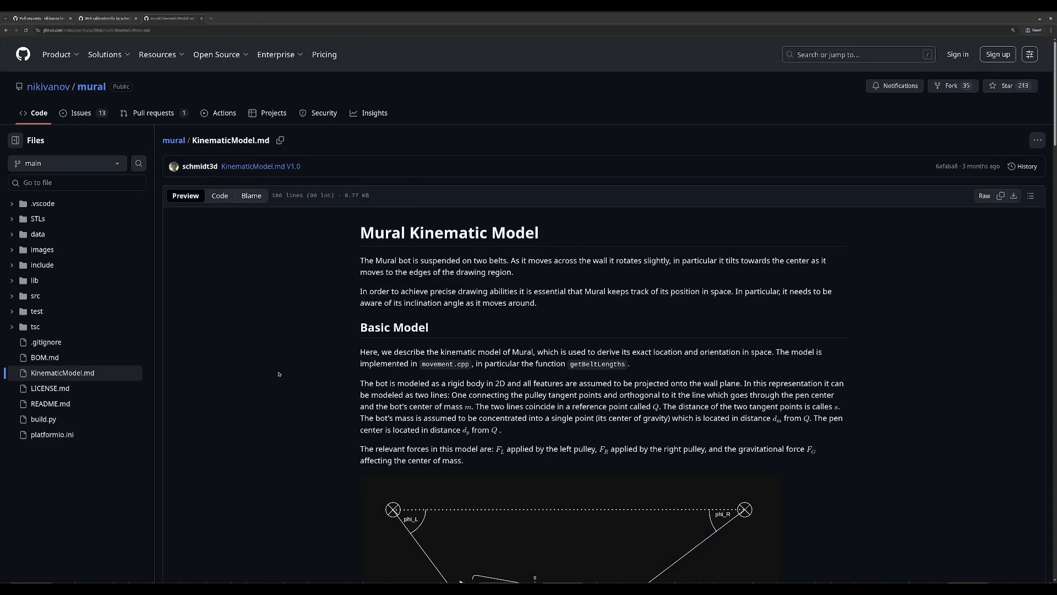
scroll(278, 375, down, 13)
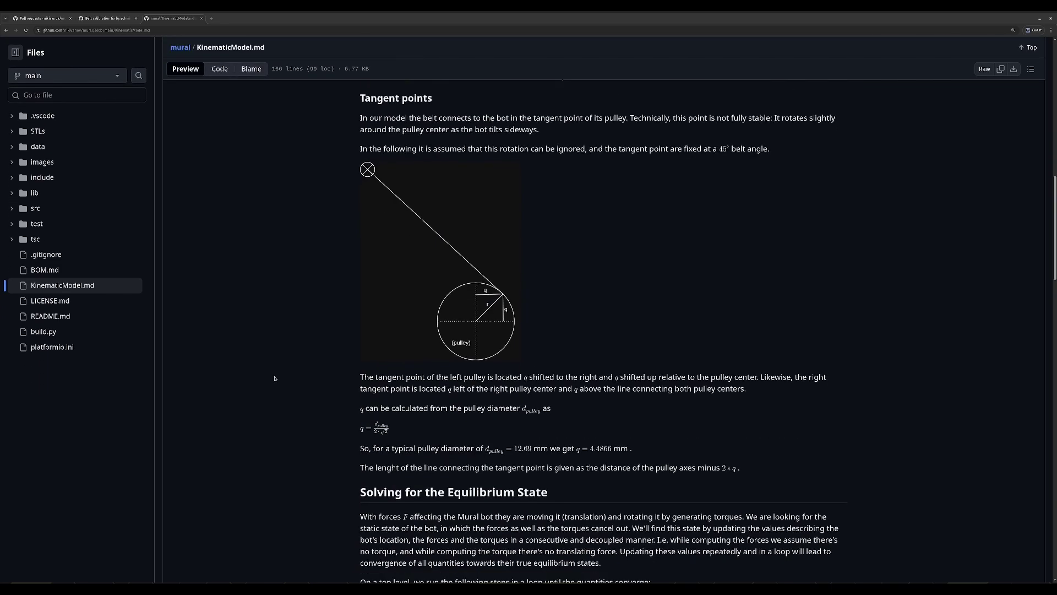
scroll(275, 378, down, 10)
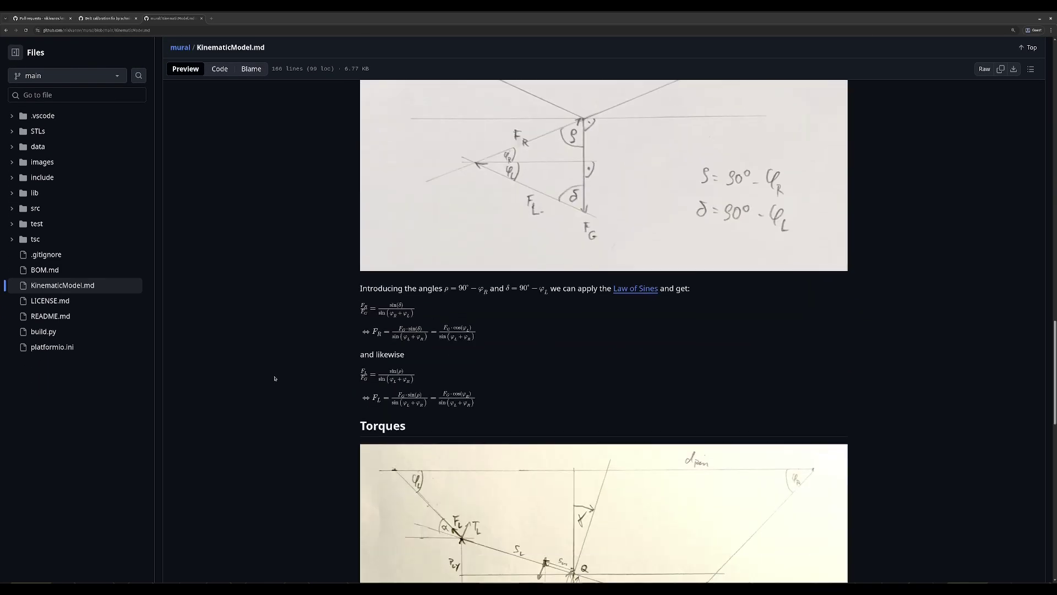
scroll(275, 379, down, 12)
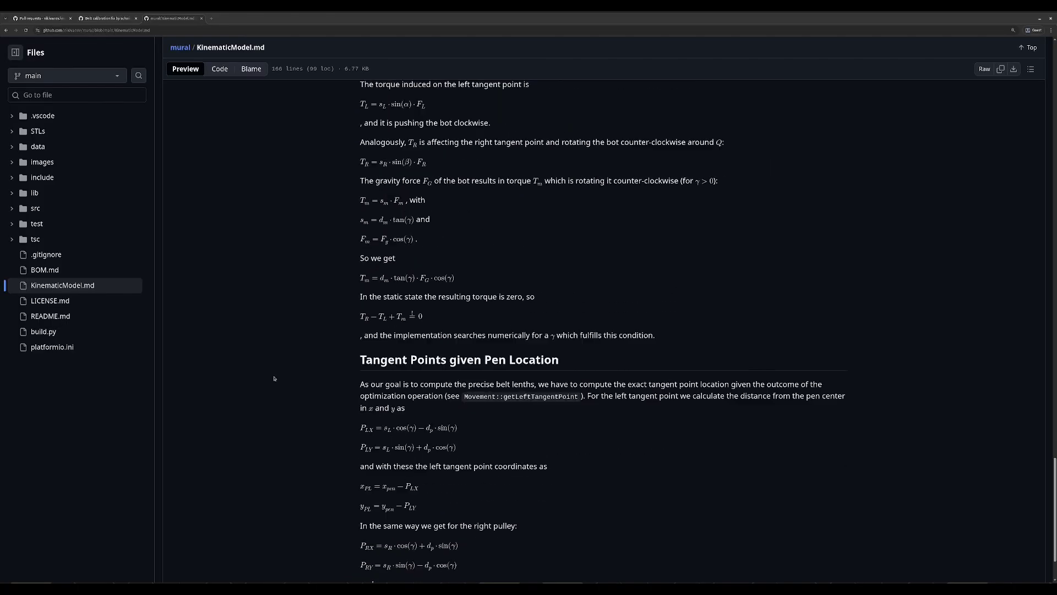
scroll(274, 379, down, 3)
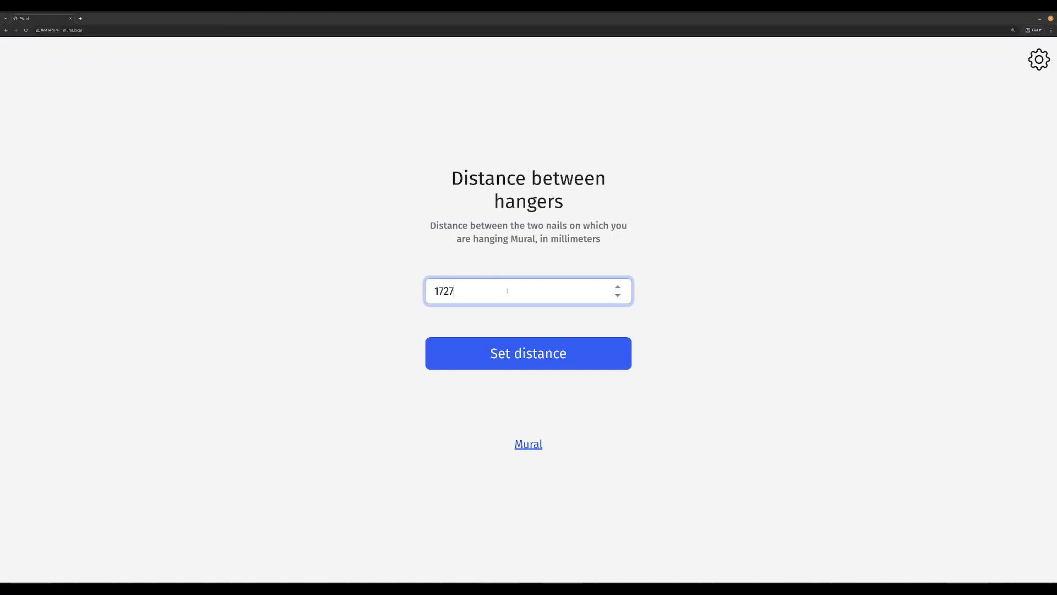
Submit the 1727 mm hanger distance, test stroke-width 0.15 then revert to 0.742, and max infill density
key(Return)
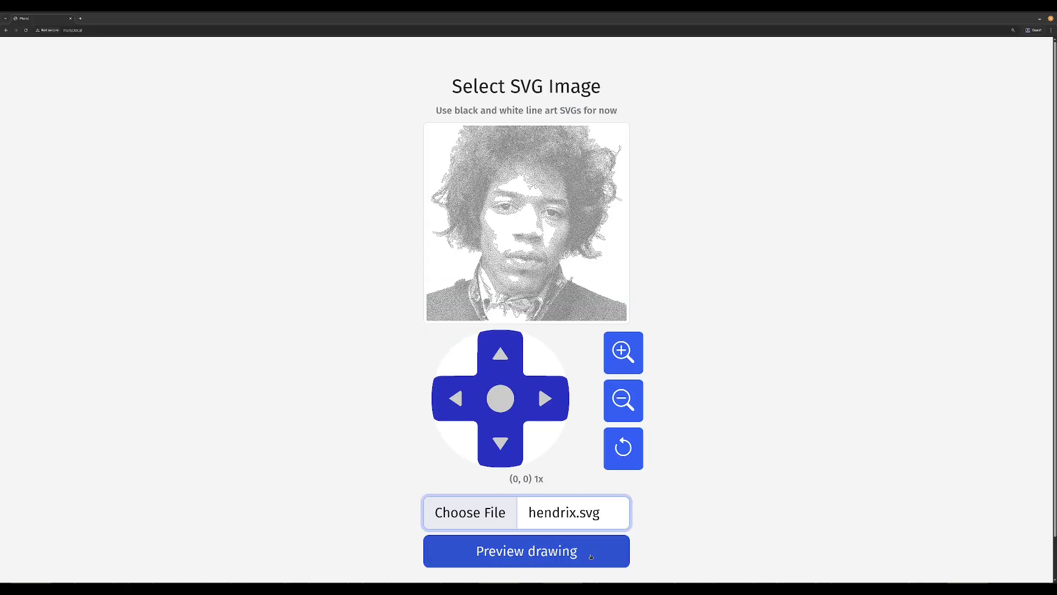
click(591, 556)
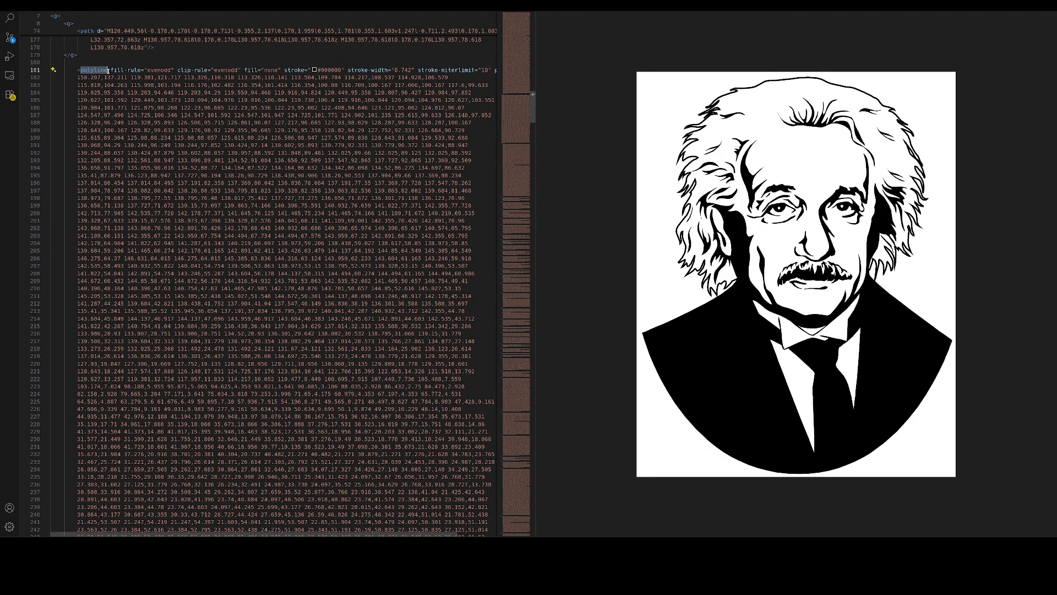
drag(394, 70, 404, 70)
text(0.1)
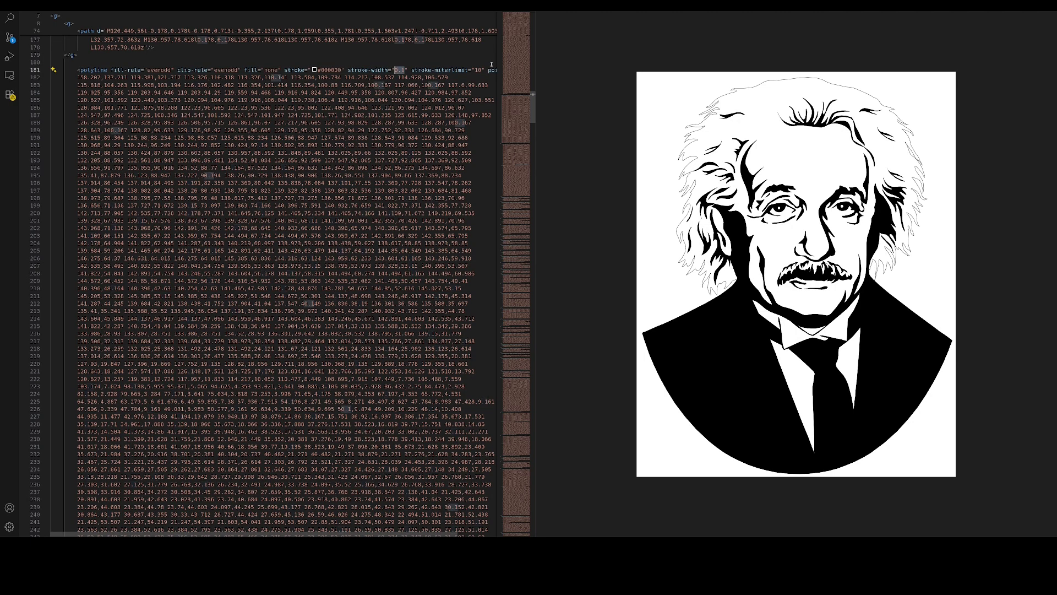
text(5)
key(ctrl+z)
key(ctrl+z)
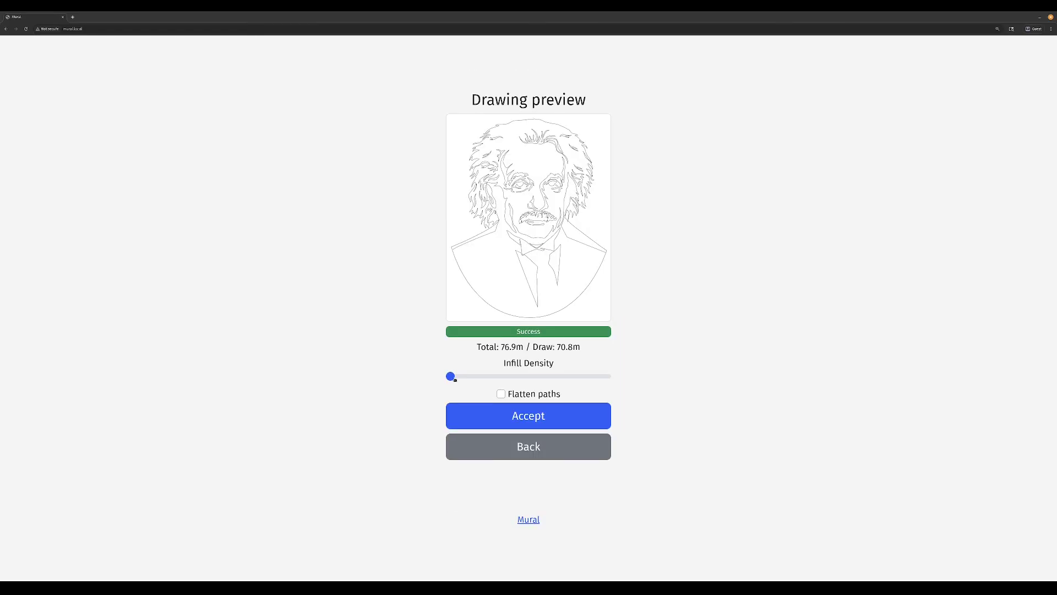
drag(450, 376, 655, 374)
Enable path flattening, render via Vector → Raster → Vector, and set infill density to maximum
click(502, 394)
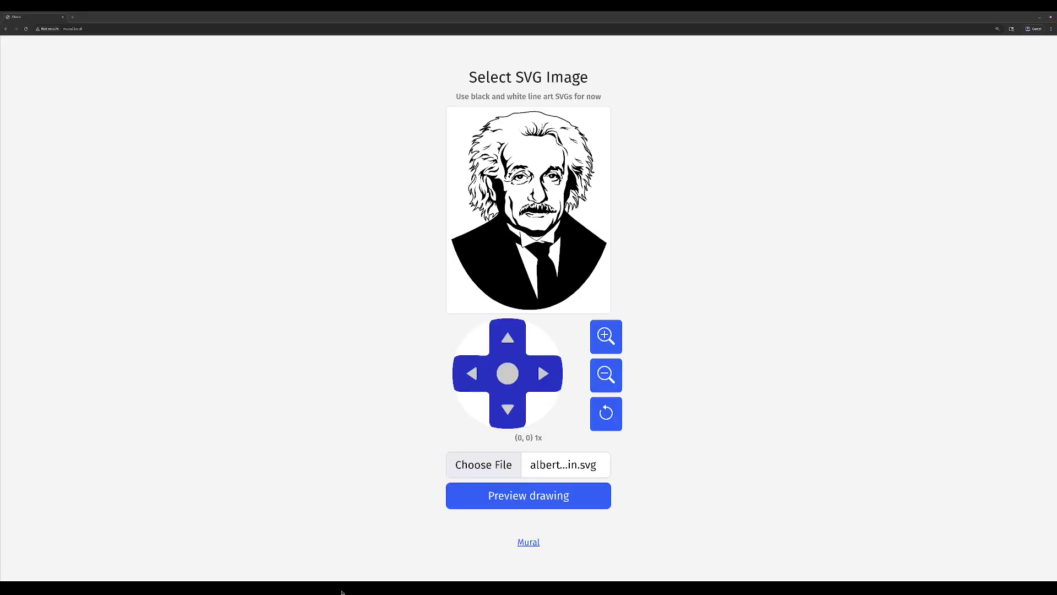
click(518, 494)
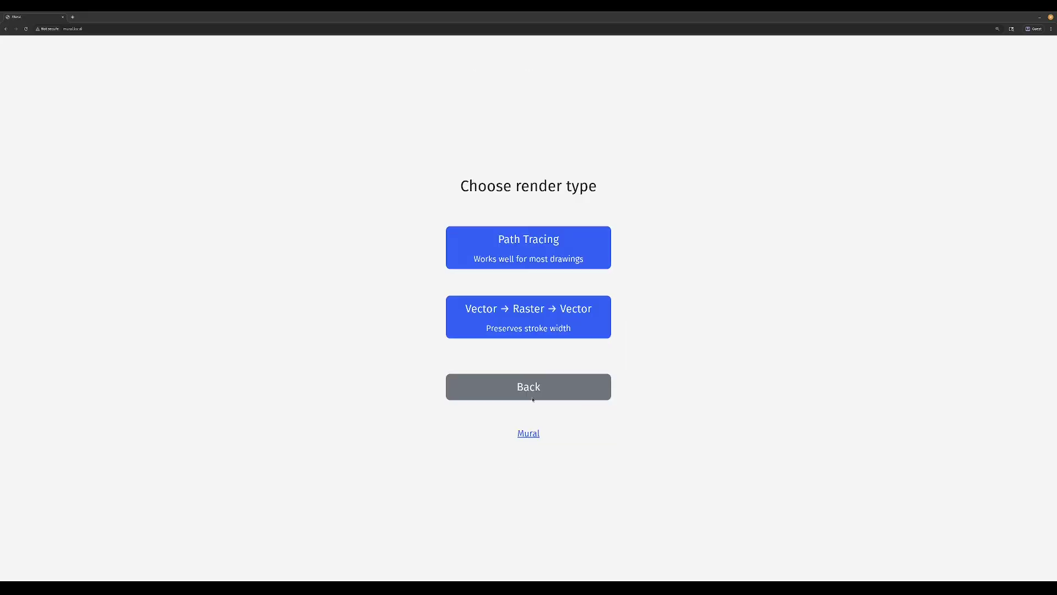
click(539, 329)
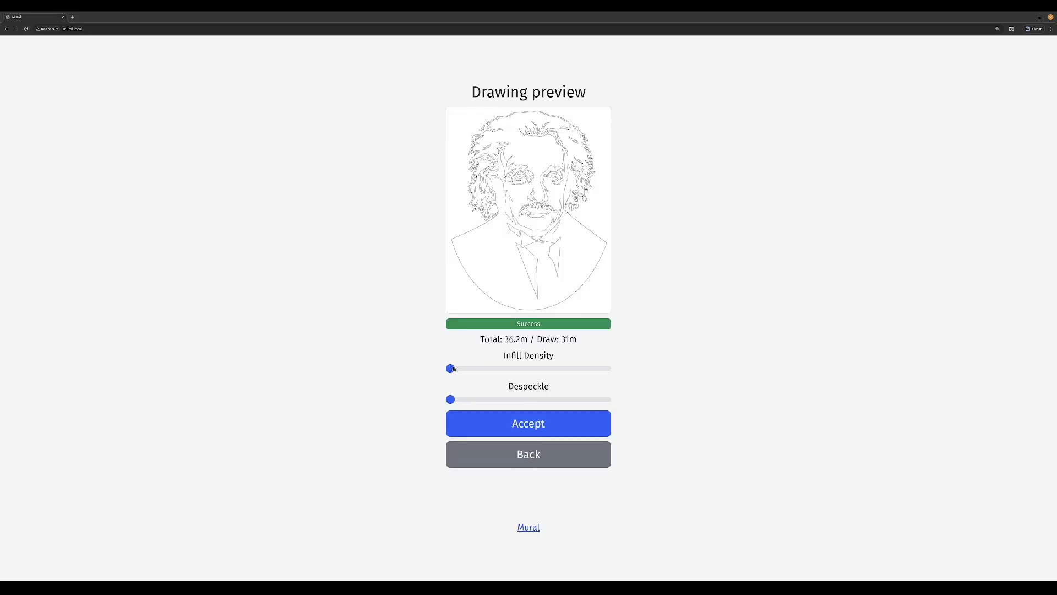
drag(455, 369, 688, 377)
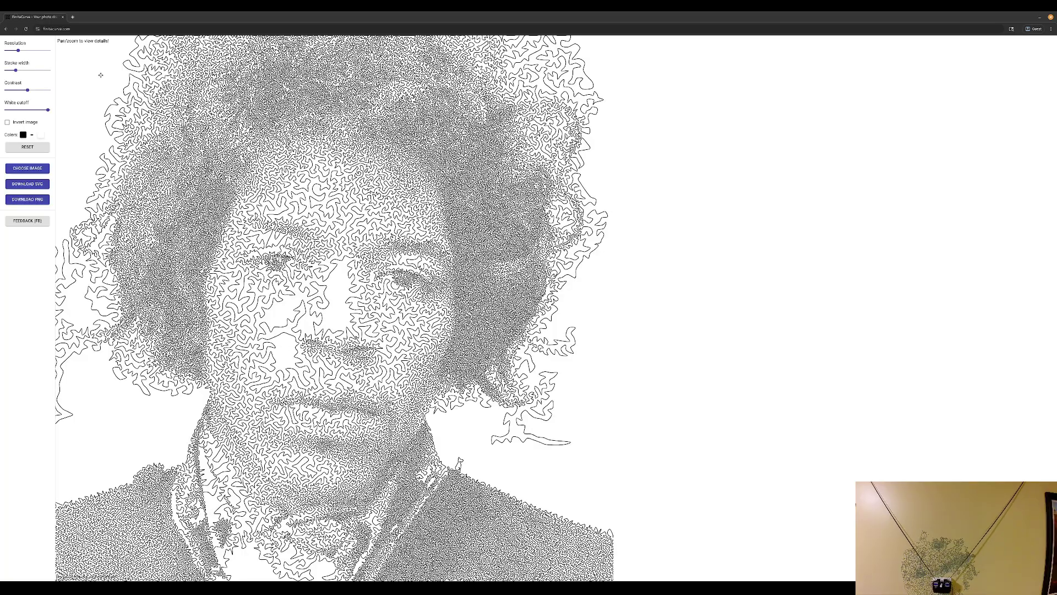
Raise the line-drawing resolution and lower the white cutoff to 80
drag(18, 50, 25, 51)
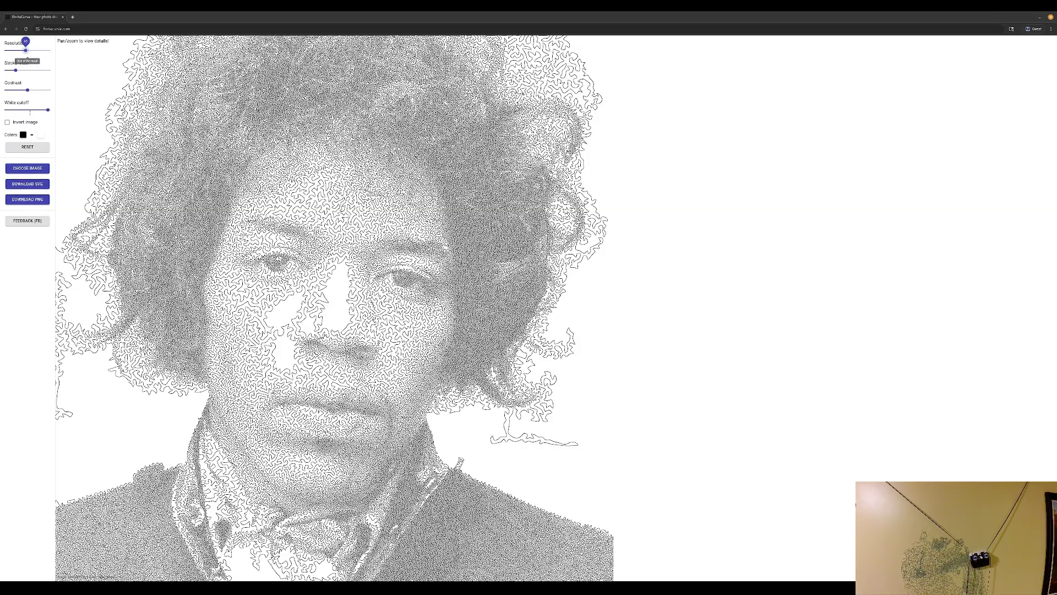
drag(48, 110, 44, 110)
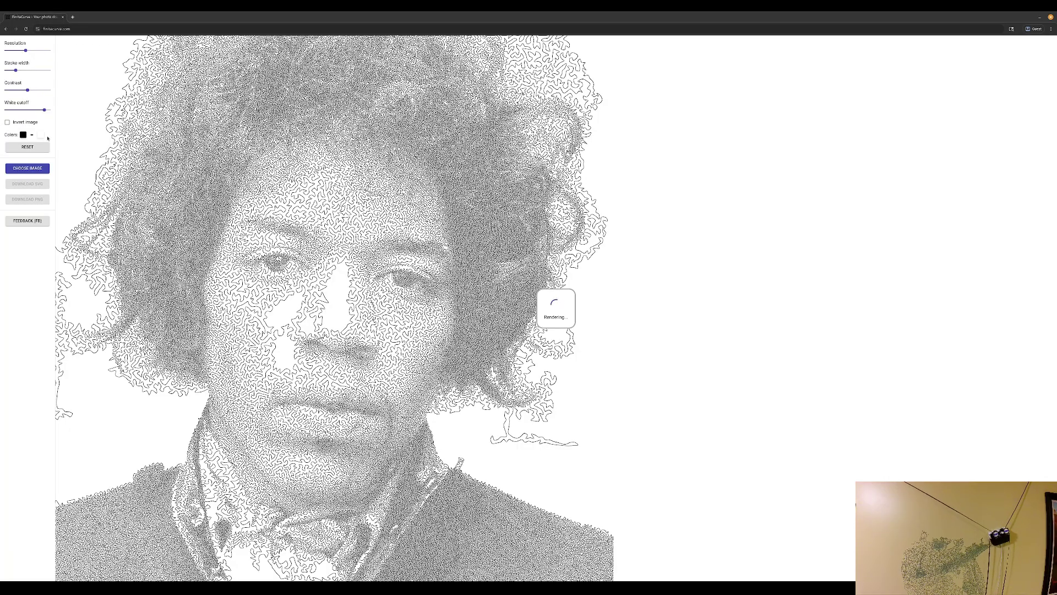